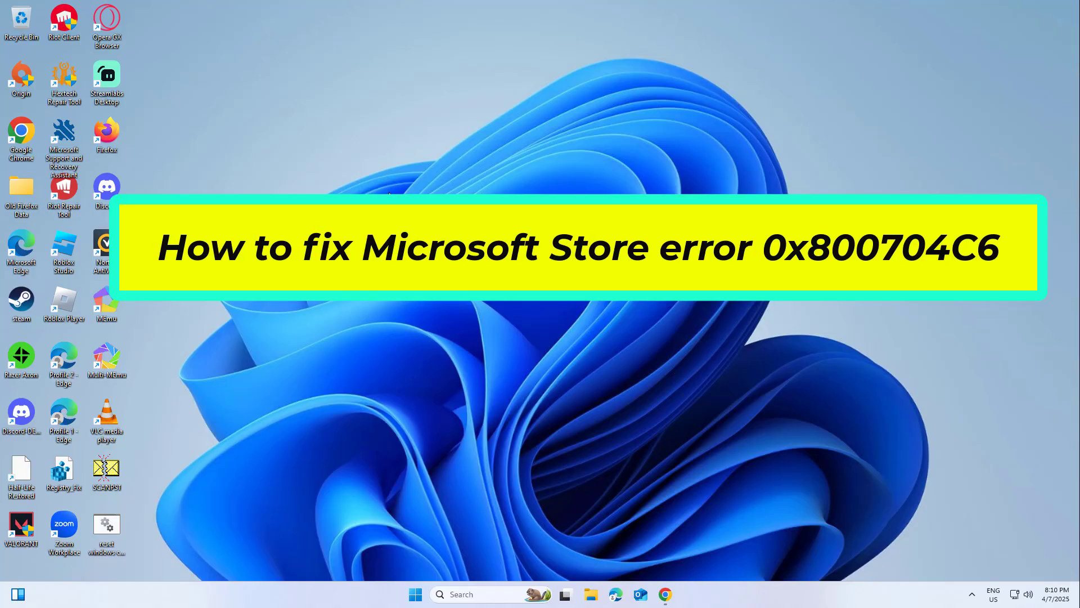
# Run the Internet Connections troubleshooter on the internet connection; it finds no problem, so close it
pyautogui.click(473, 593)
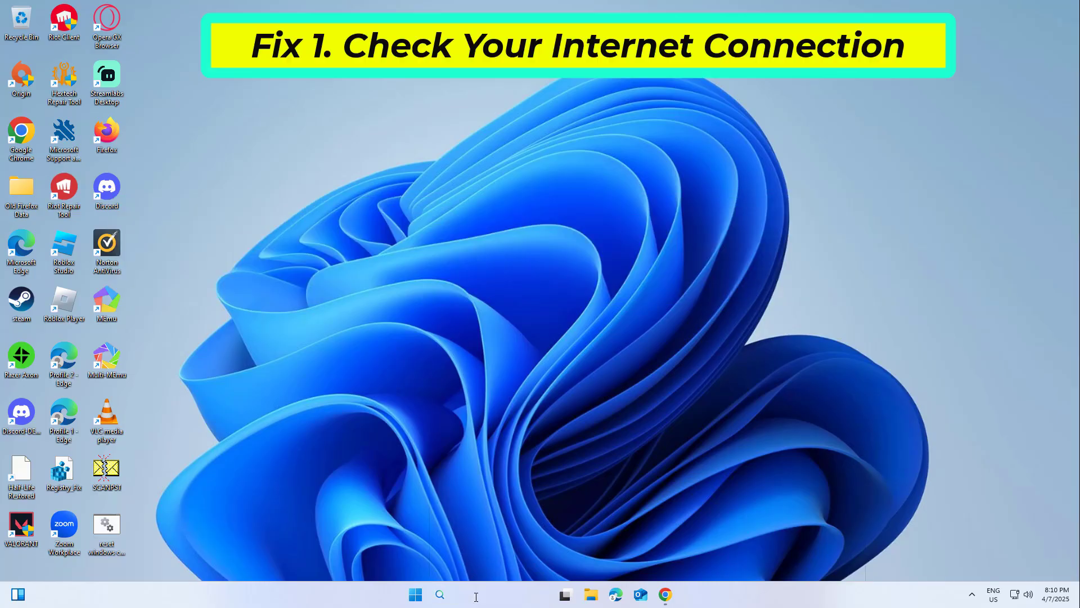
pyautogui.write('fi')
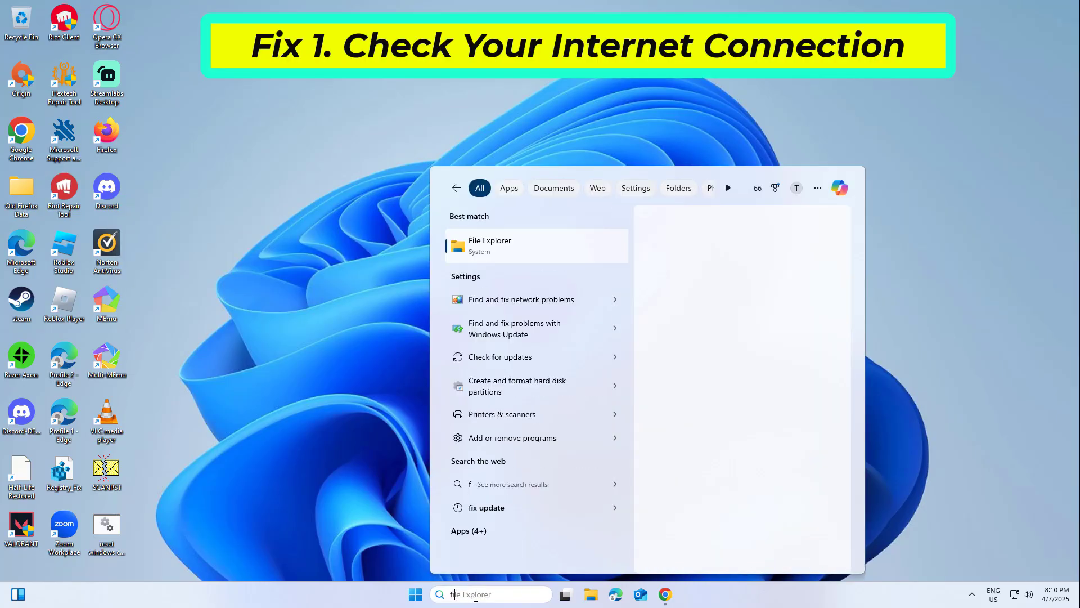
pyautogui.write('x network')
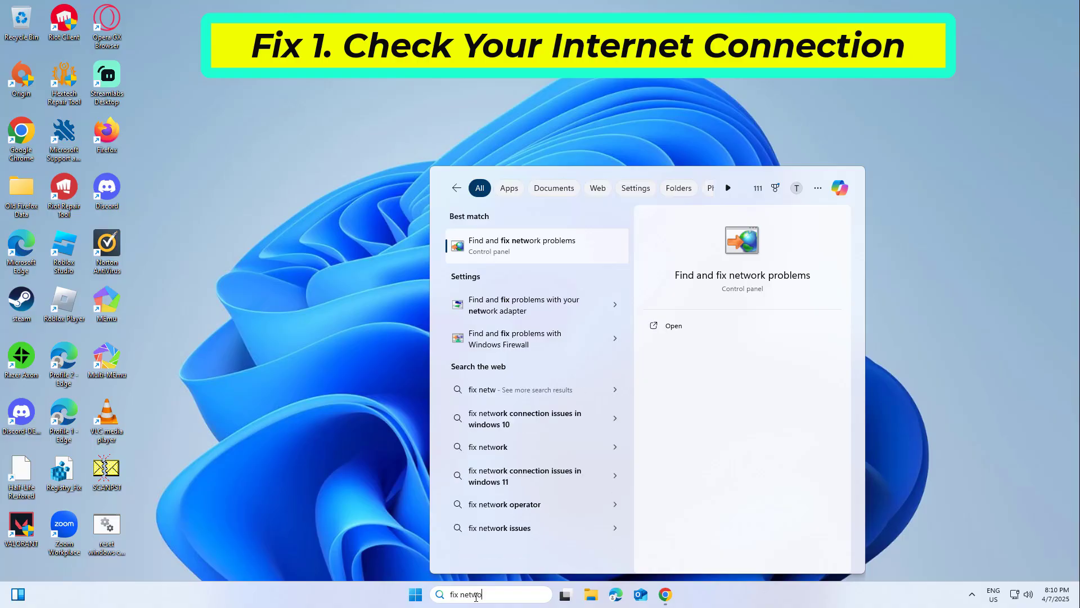
pyautogui.click(508, 240)
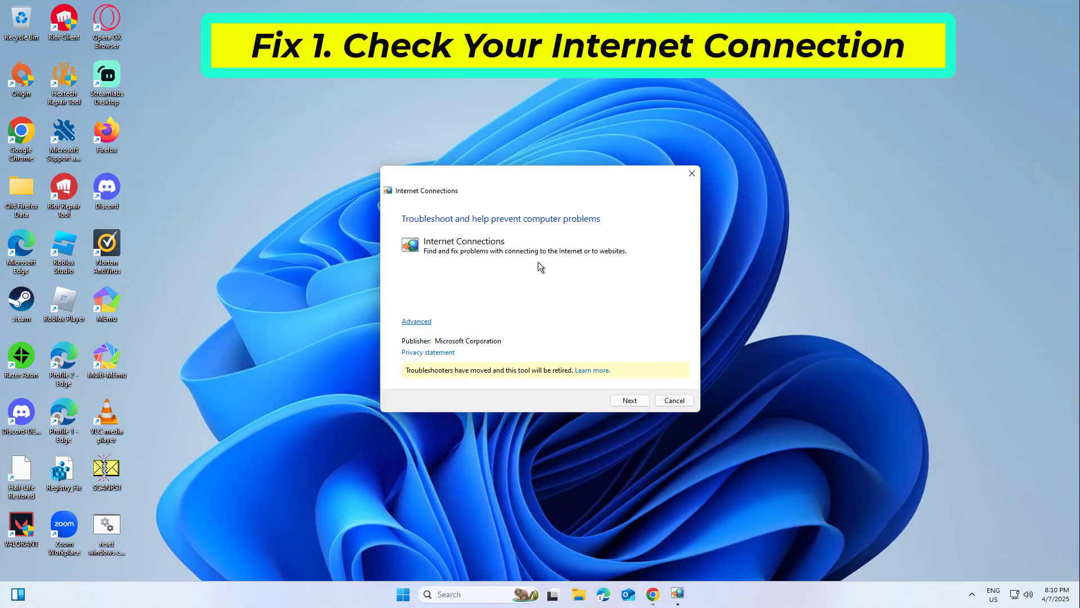
pyautogui.click(621, 401)
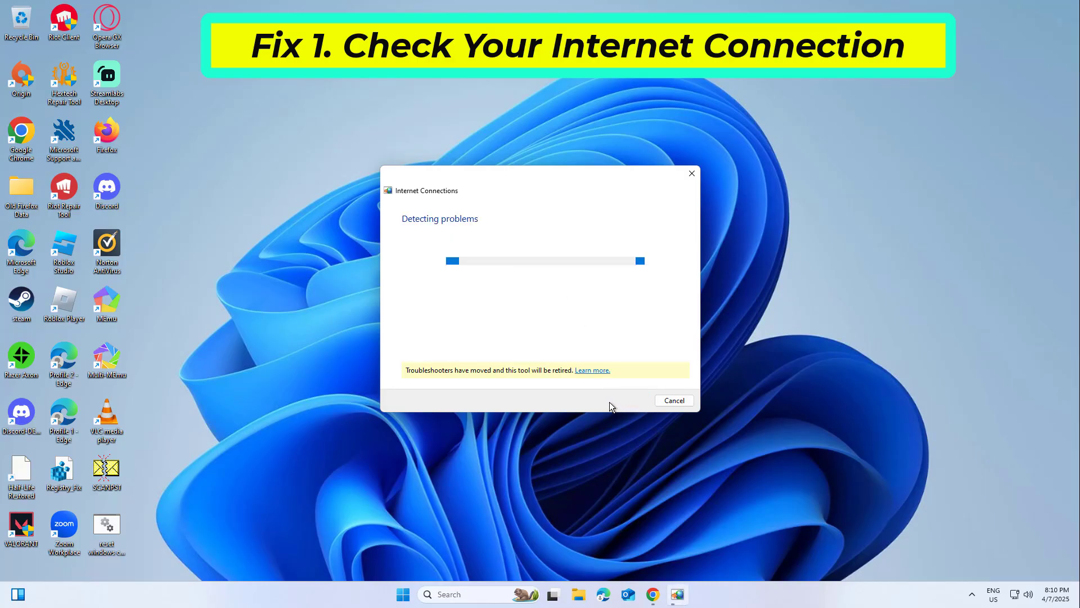
pyautogui.click(590, 295)
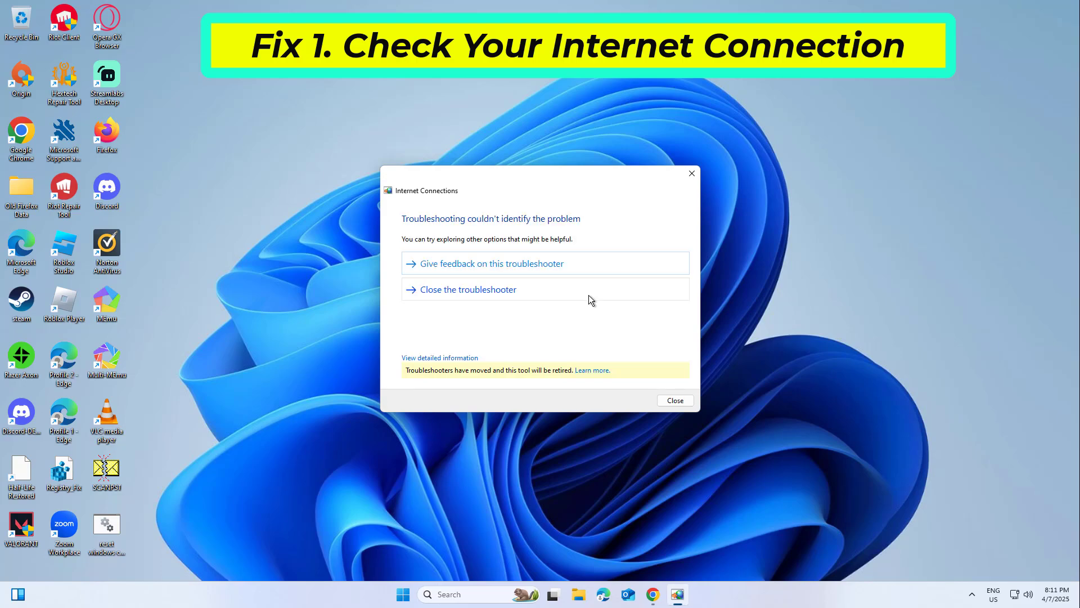
pyautogui.click(588, 296)
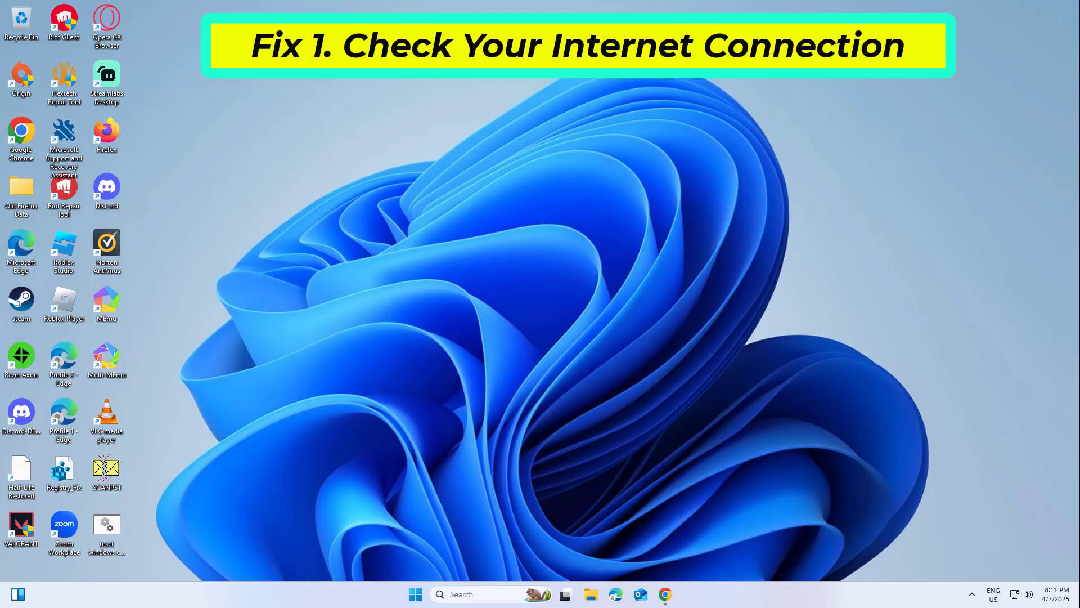
# Run wsreset from Windows Search to clear the Microsoft Store cache
pyautogui.click(469, 593)
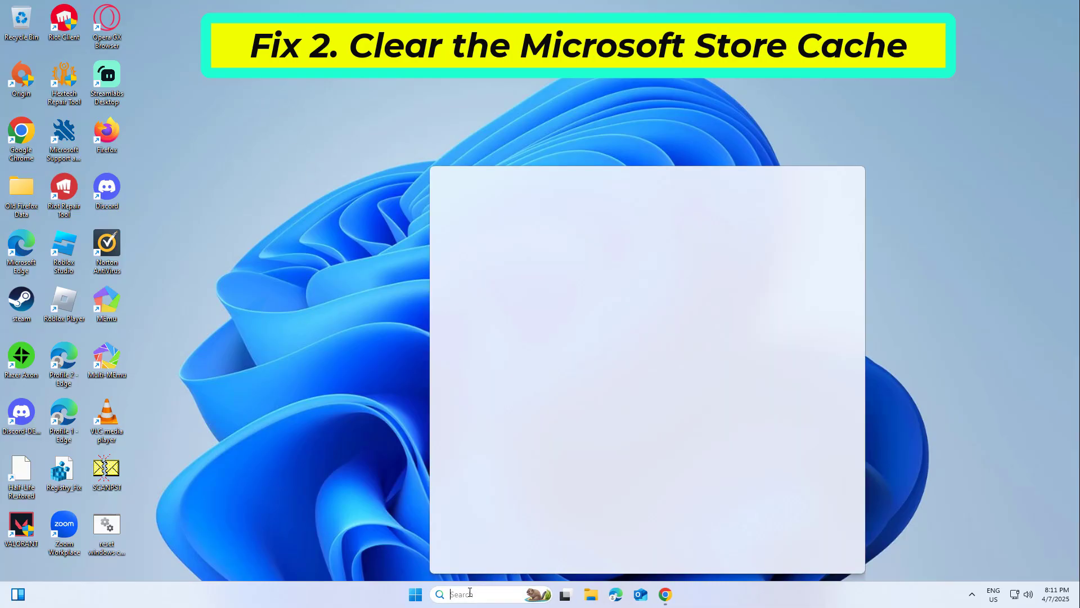
pyautogui.write('wsreset')
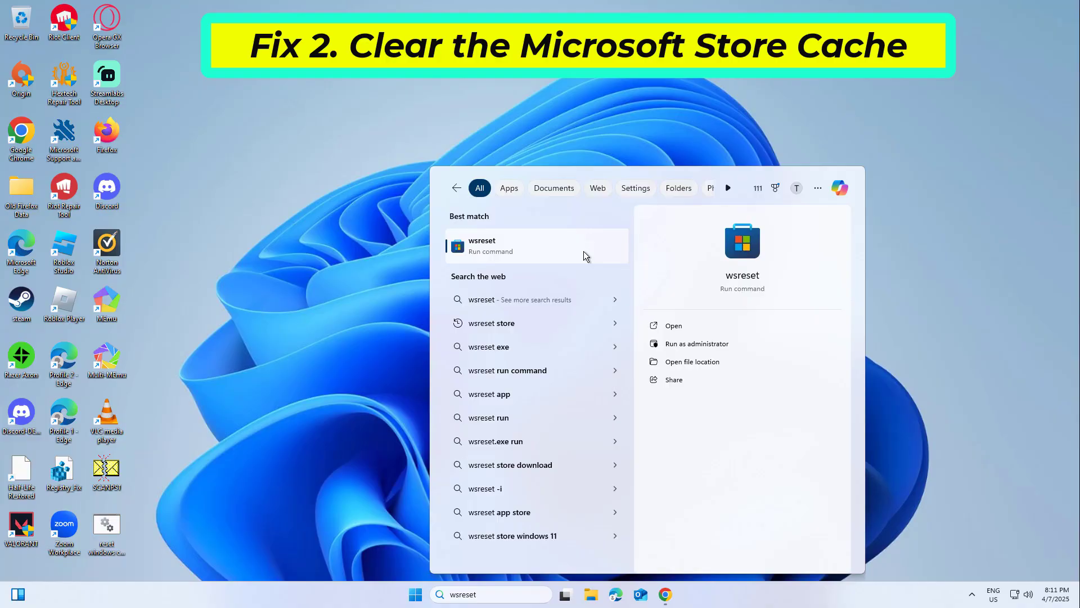
pyautogui.click(583, 250)
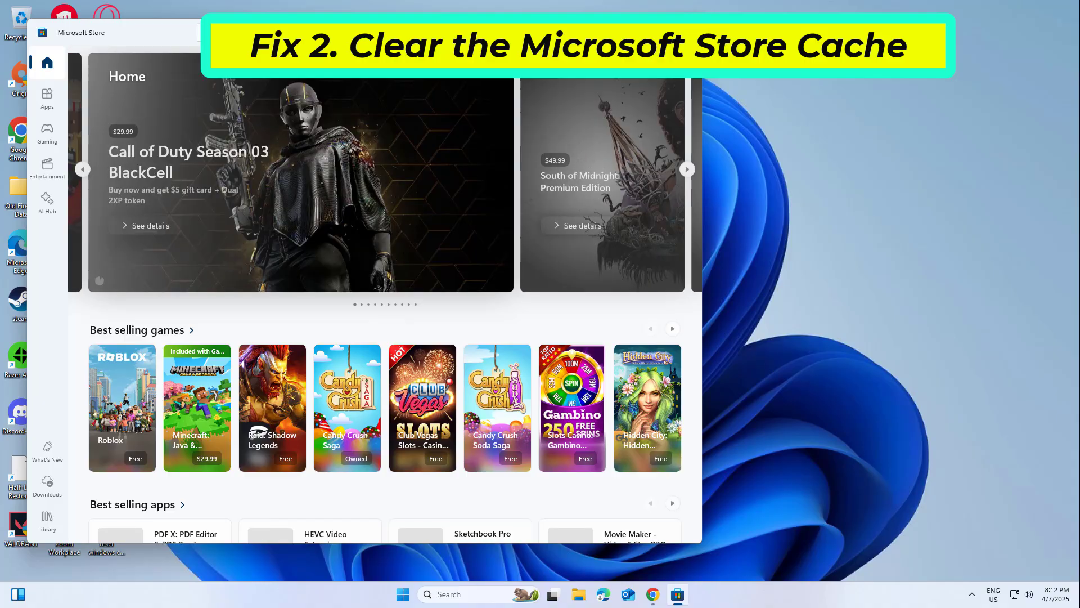
# Close the reopened Store, run the Windows Store Apps troubleshooter scan, and close it once fixes are applied
pyautogui.hotkey('alt', 'F4')
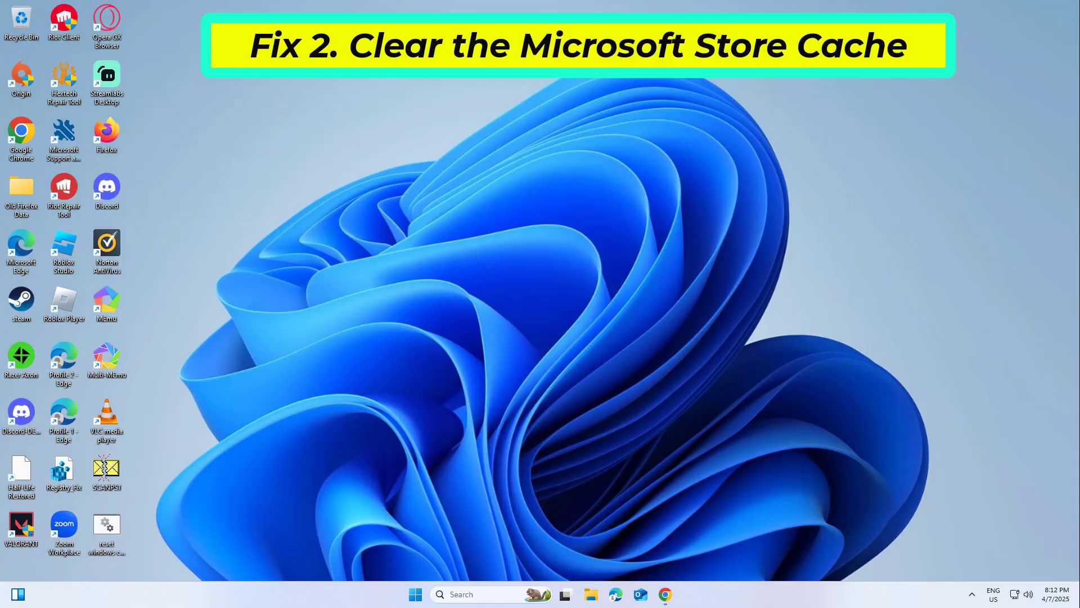
pyautogui.click(476, 594)
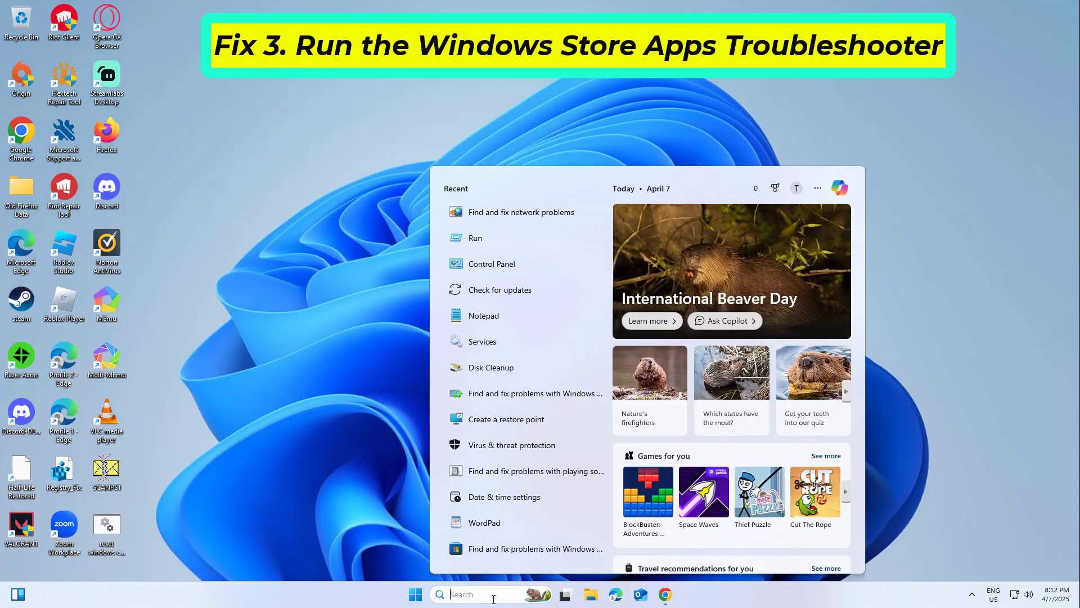
pyautogui.write('fix')
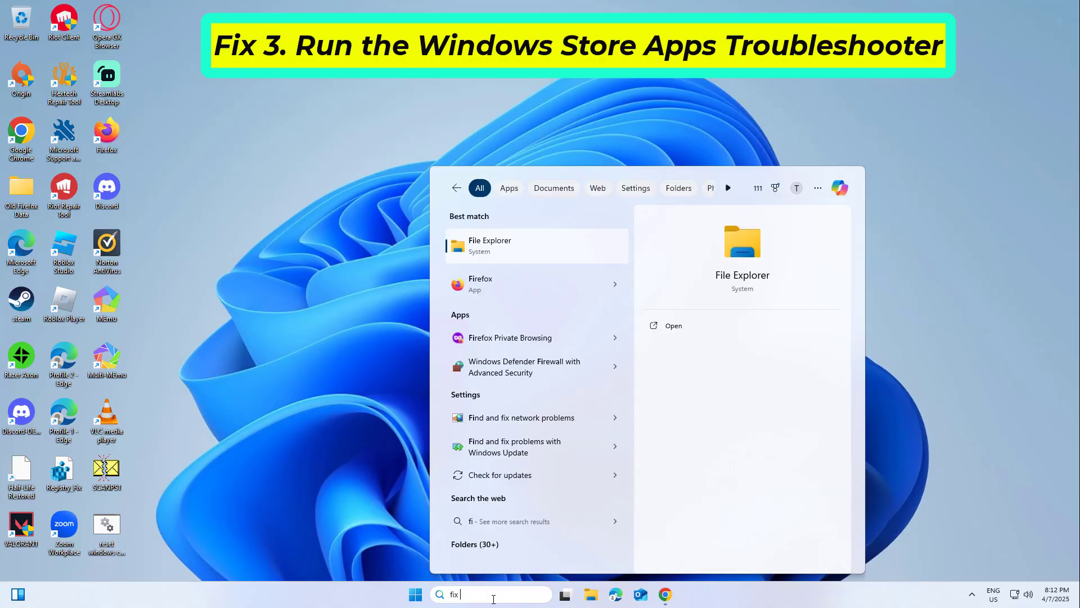
pyautogui.write(' s')
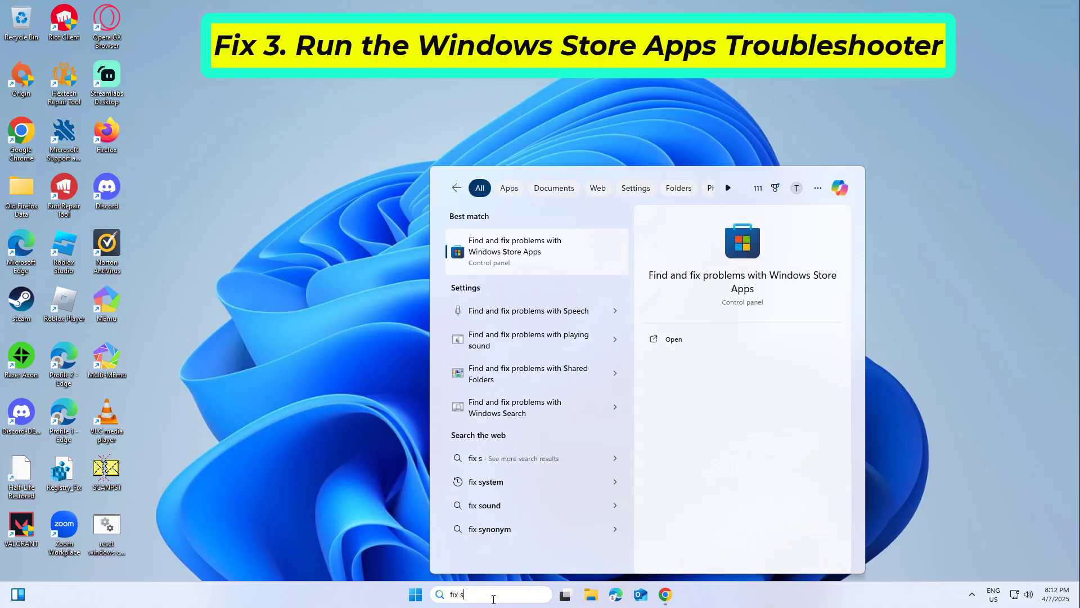
pyautogui.write('tore')
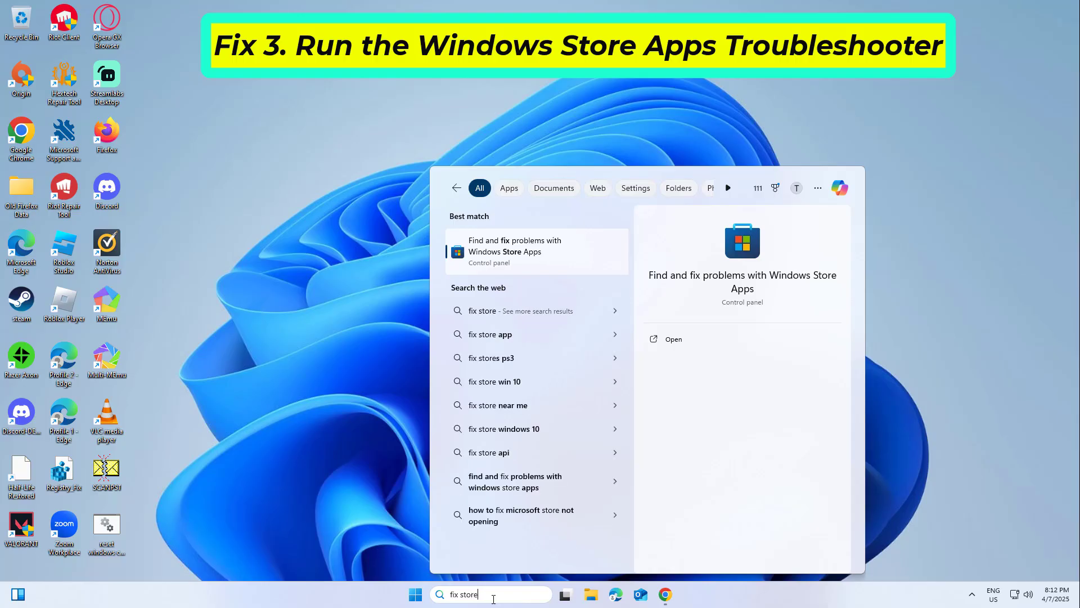
pyautogui.click(511, 246)
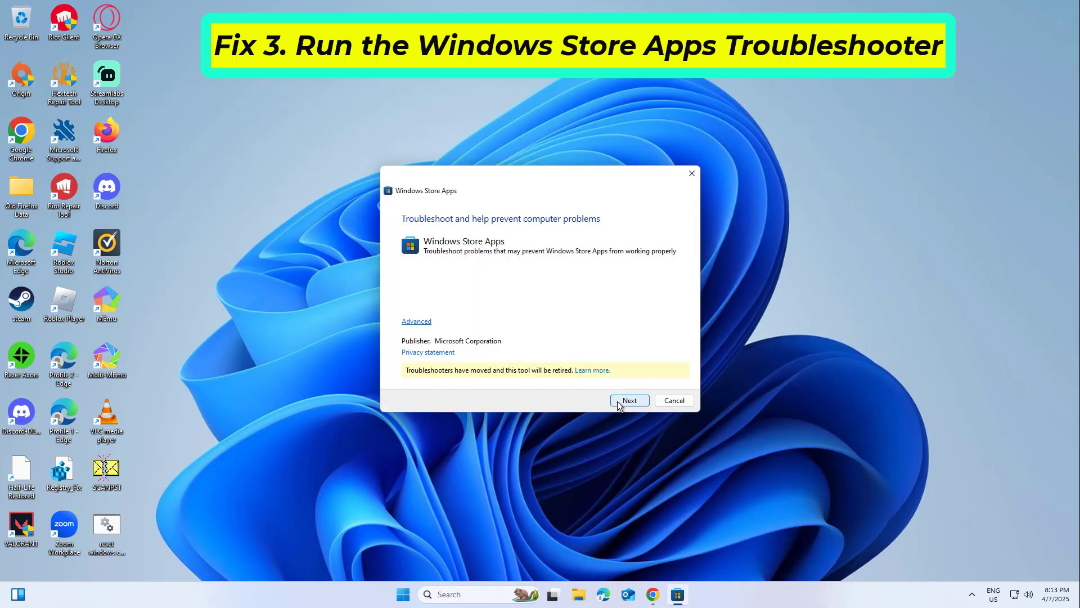
pyautogui.click(617, 401)
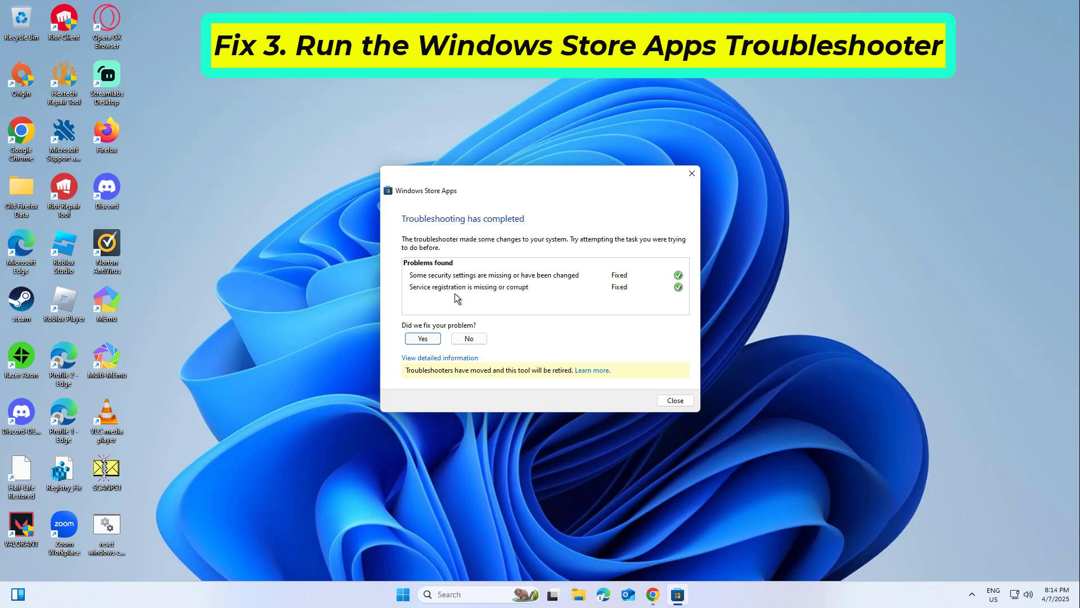
pyautogui.click(427, 340)
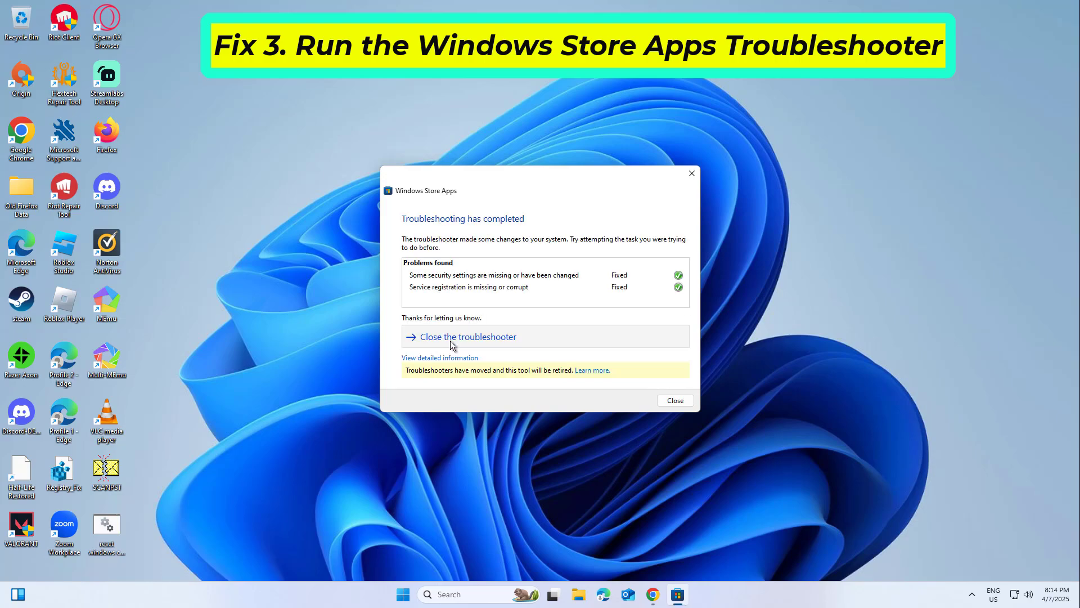
# Get to Microsoft Store's App settings page in Windows Settings via the search result
pyautogui.click(447, 344)
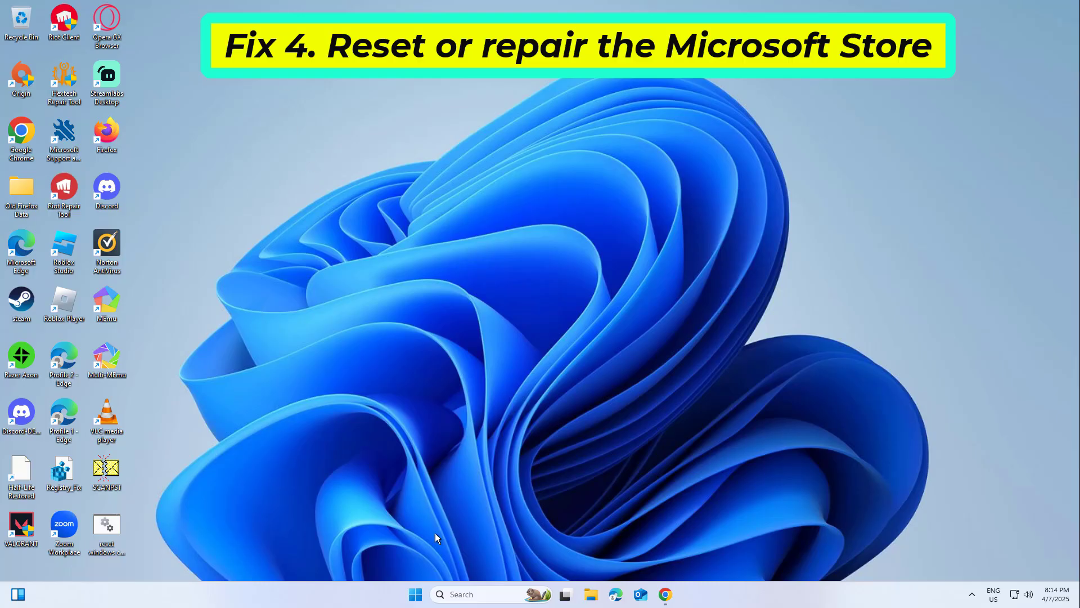
pyautogui.click(476, 594)
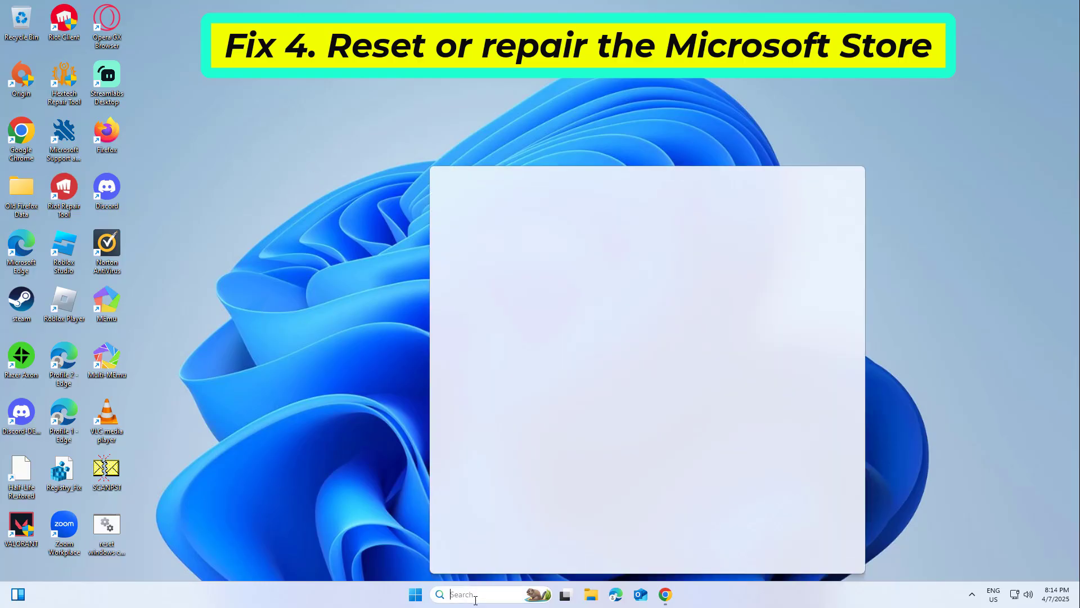
pyautogui.write('store')
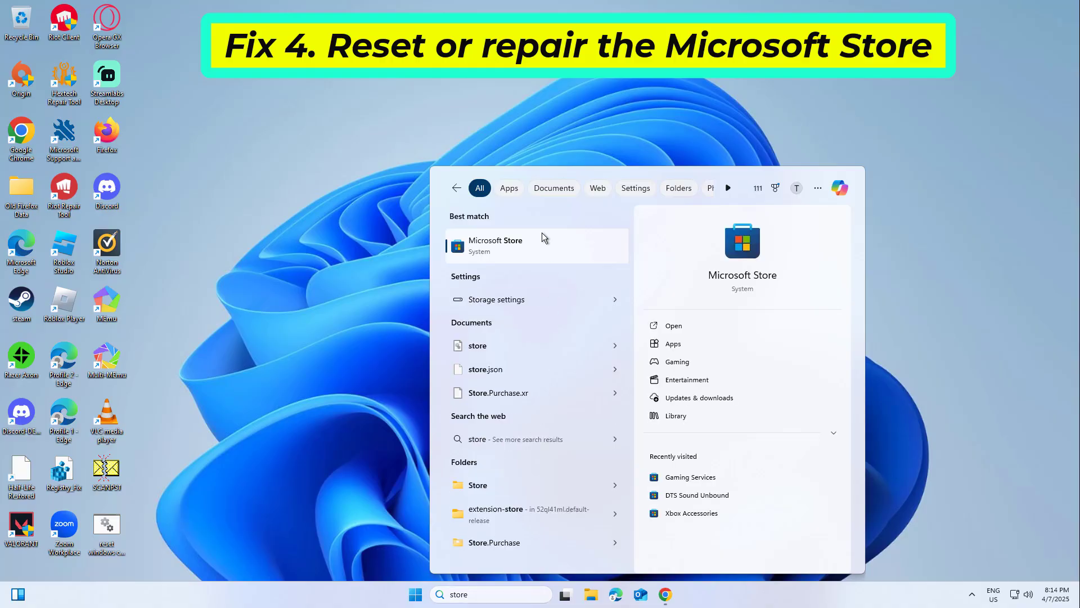
pyautogui.rightClick(542, 231)
pyautogui.click(578, 295)
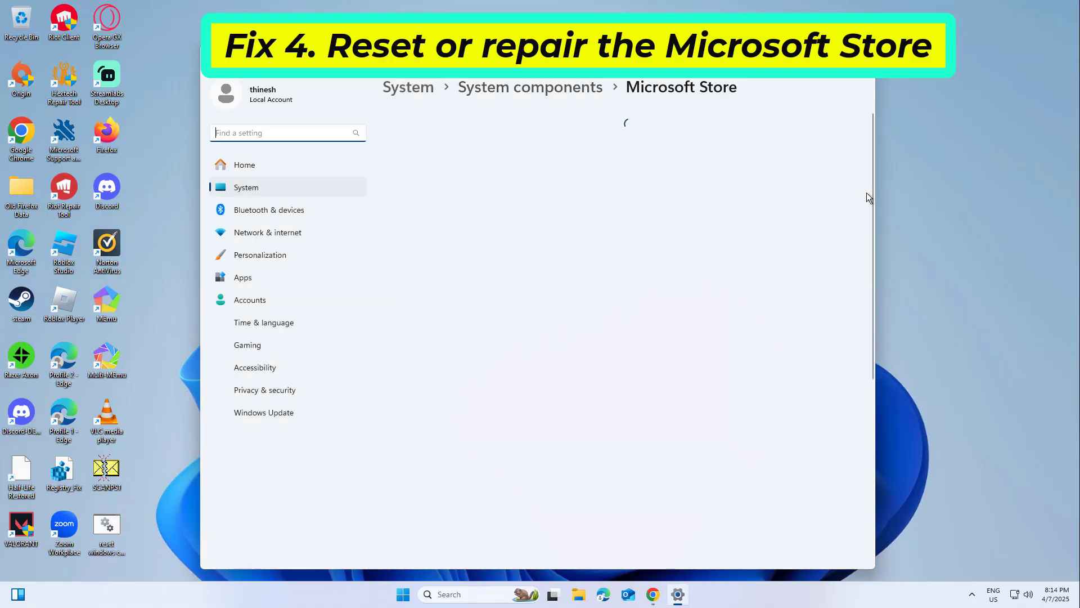
pyautogui.scroll(-1, 874, 211)
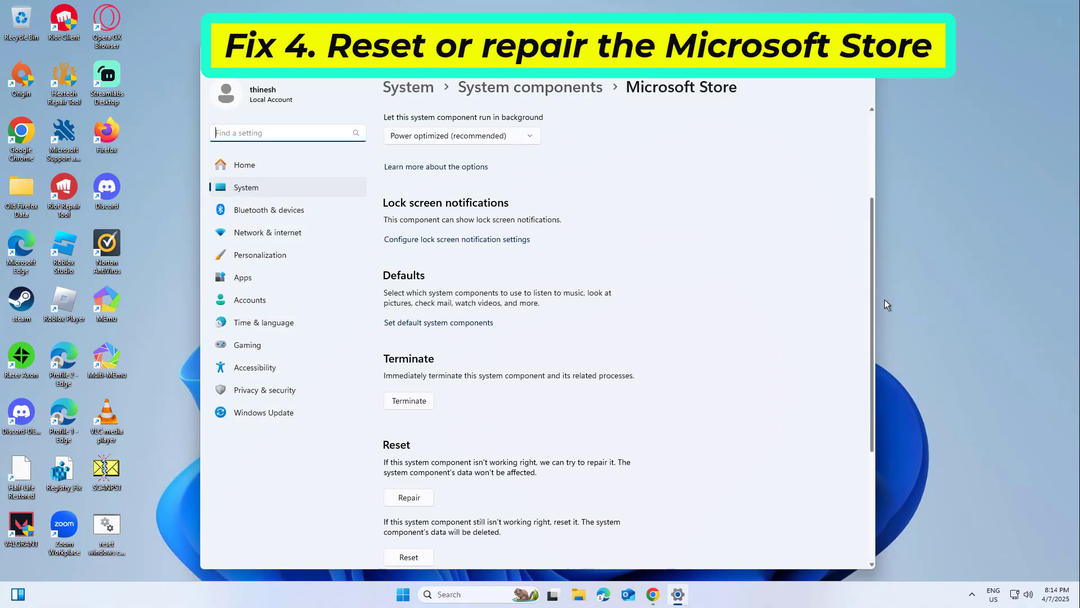
pyautogui.moveTo(872, 310); pyautogui.dragTo(889, 358)
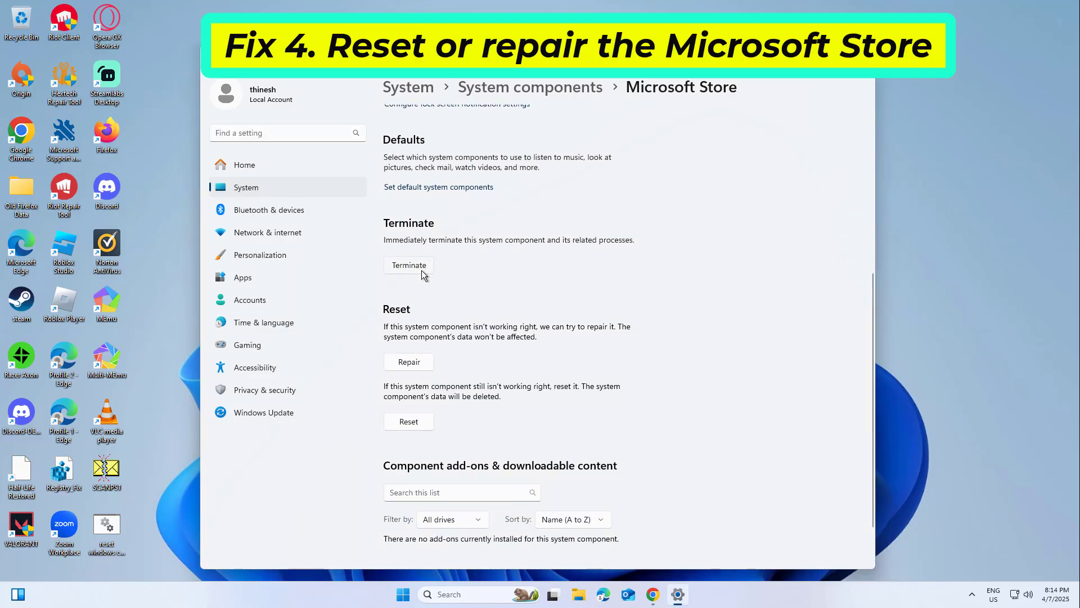
# Repair the Microsoft Store component, then reset it and confirm the reset
pyautogui.click(415, 363)
pyautogui.click(418, 420)
pyautogui.click(439, 389)
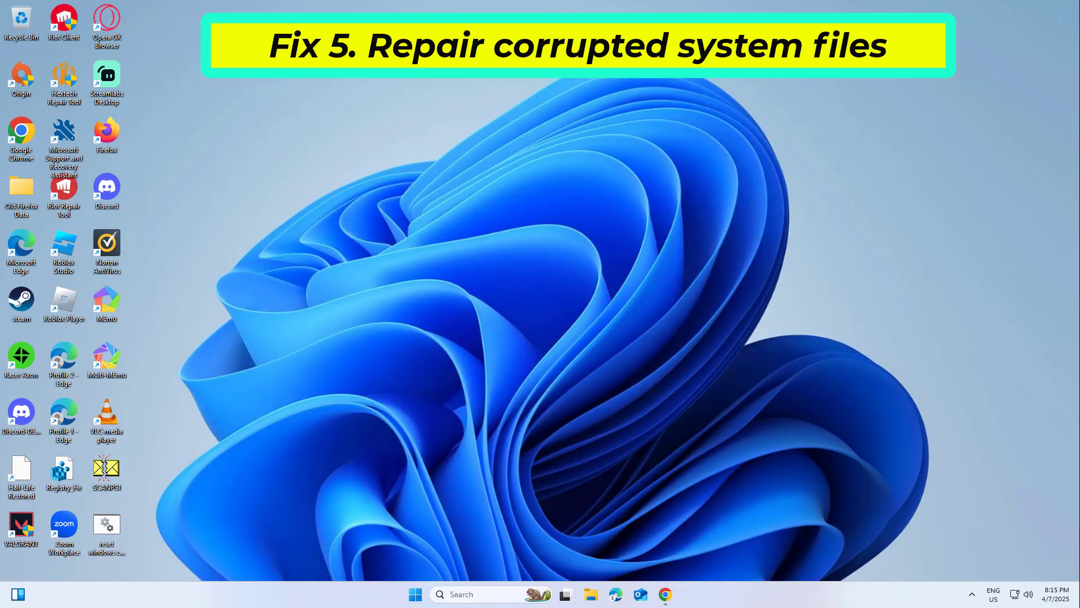
# Launch Command Prompt as administrator from search and accept the UAC prompt
pyautogui.click(470, 594)
pyautogui.write('cmd')
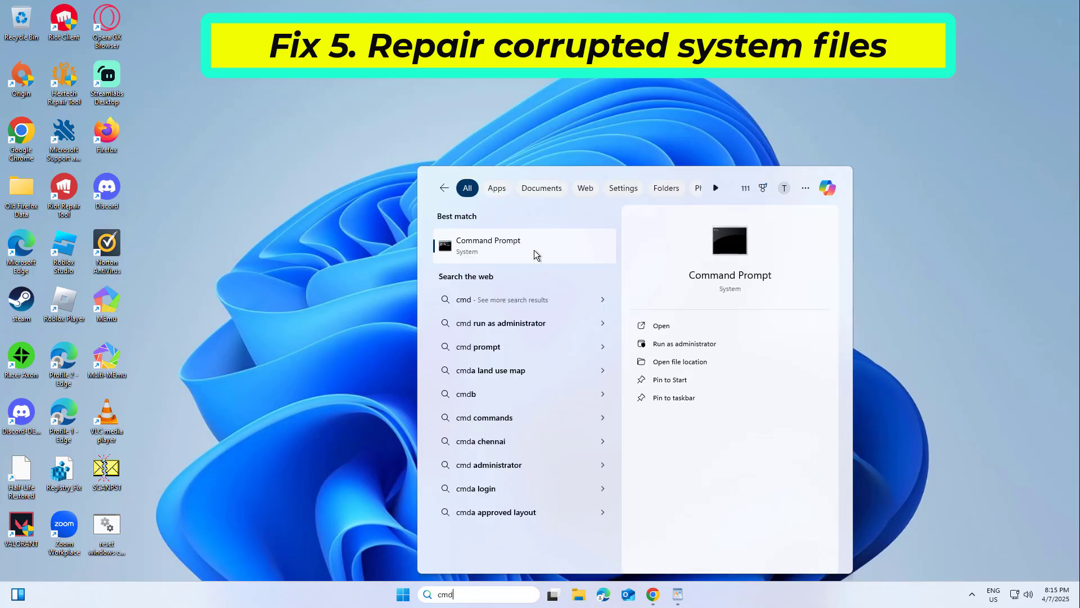
pyautogui.rightClick(534, 255)
pyautogui.click(579, 268)
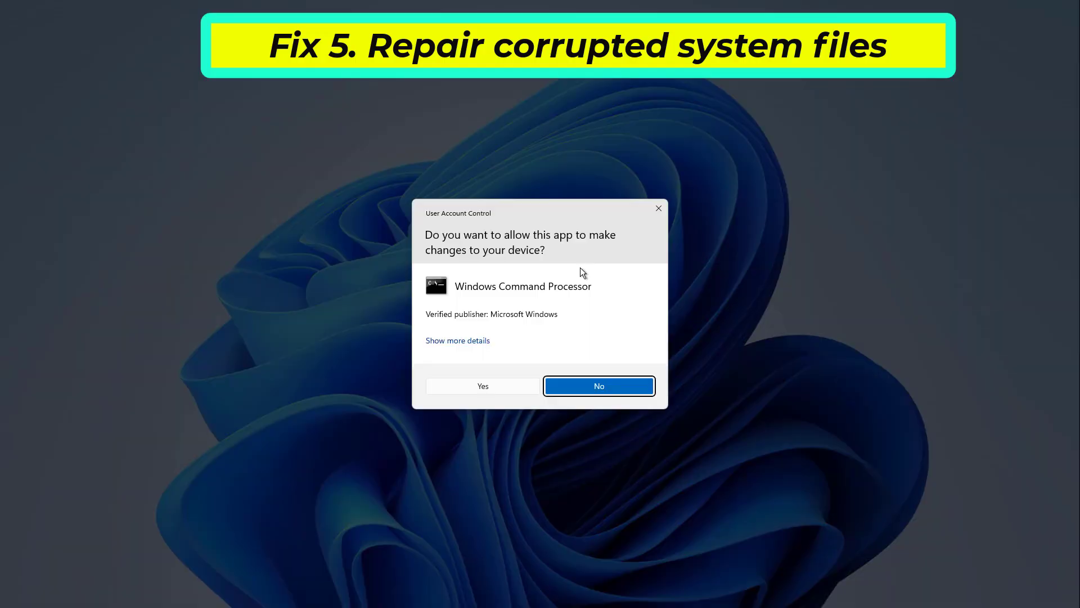
pyautogui.click(493, 386)
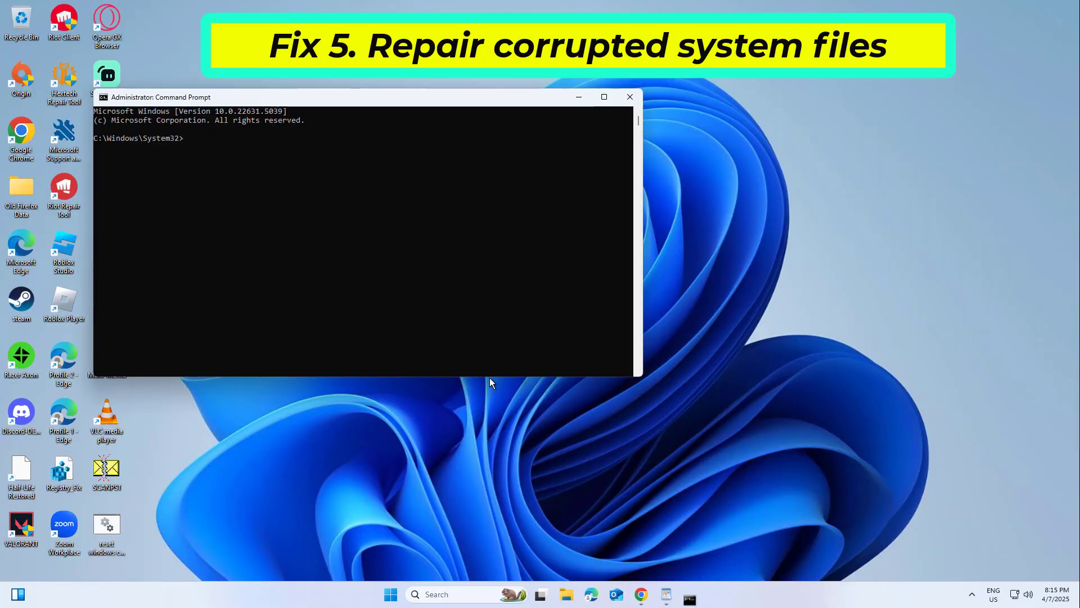
# Run sfc /scannow in the elevated Command Prompt to start system file verification
pyautogui.moveTo(449, 100); pyautogui.dragTo(607, 158)
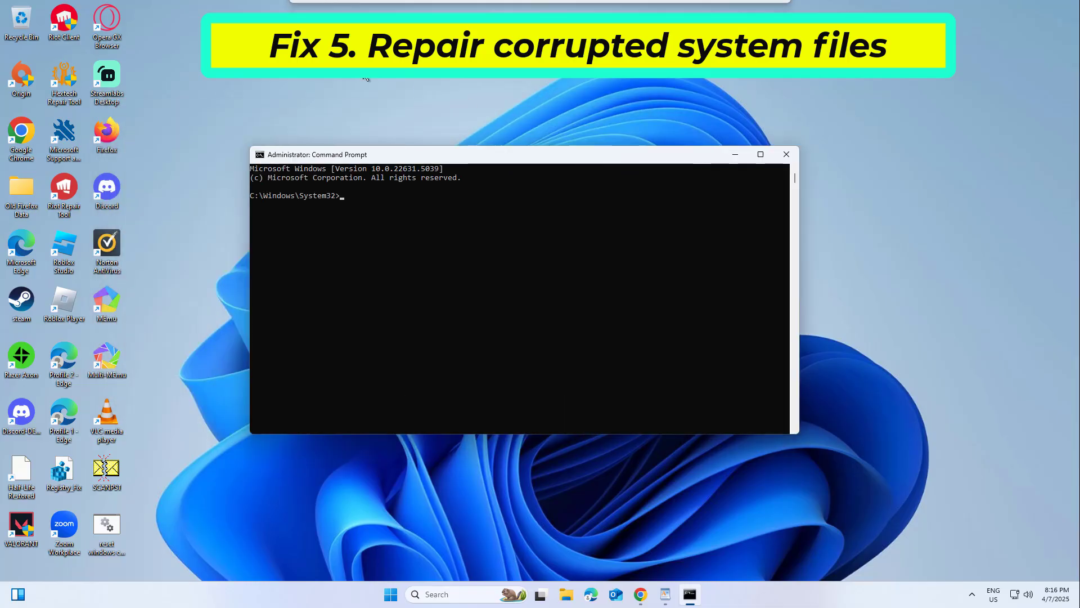
pyautogui.click(546, 158)
pyautogui.write('sfc /scannow')
pyautogui.press('Return')
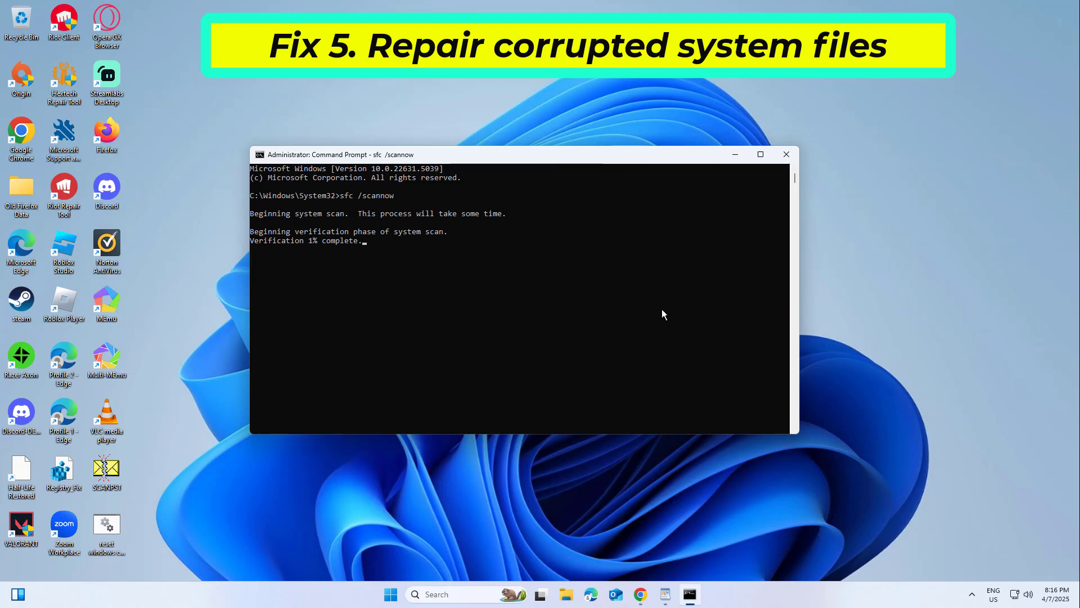
# Copy the Dism /Online /Cleanup-Image /CheckHealth line from the WordPad notes
pyautogui.click(663, 596)
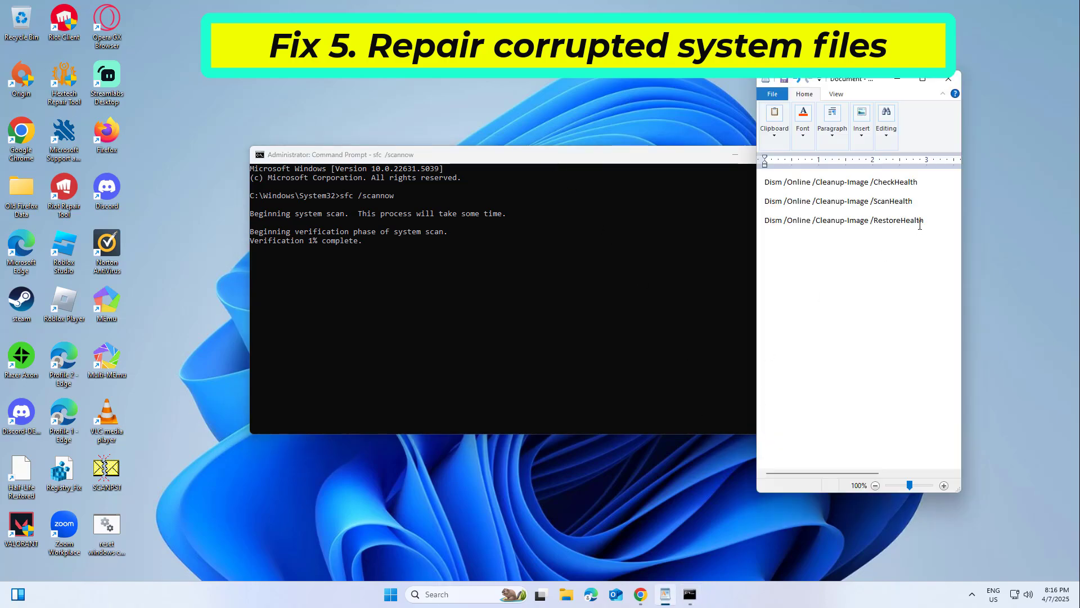
pyautogui.moveTo(918, 182); pyautogui.dragTo(761, 193)
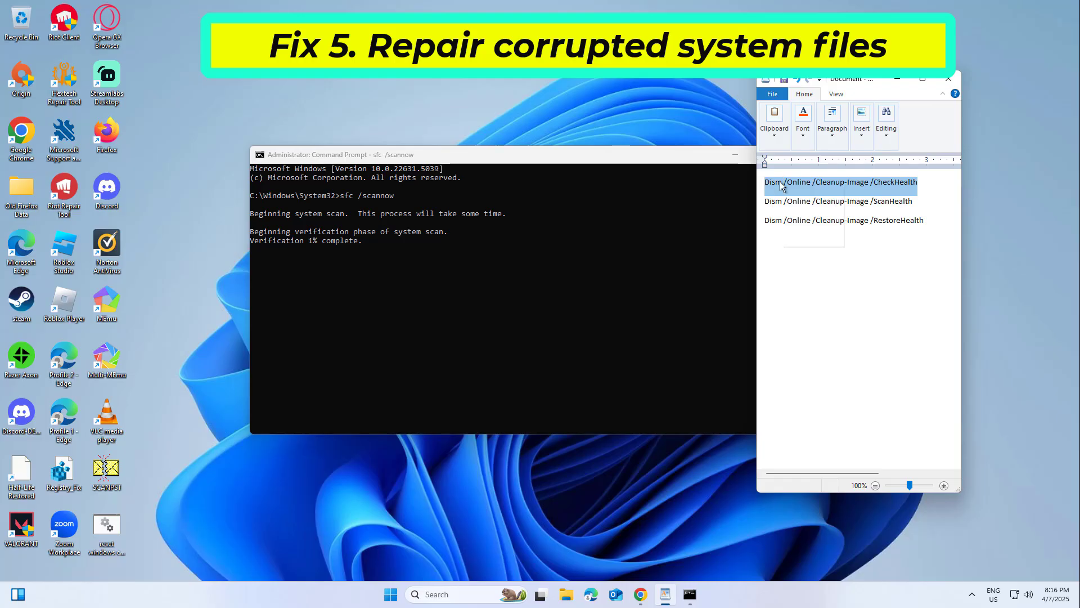
pyautogui.rightClick(780, 183)
pyautogui.click(804, 202)
# Bring Command Prompt forward and go to its title-bar Edit menu to paste the command
pyautogui.click(686, 156)
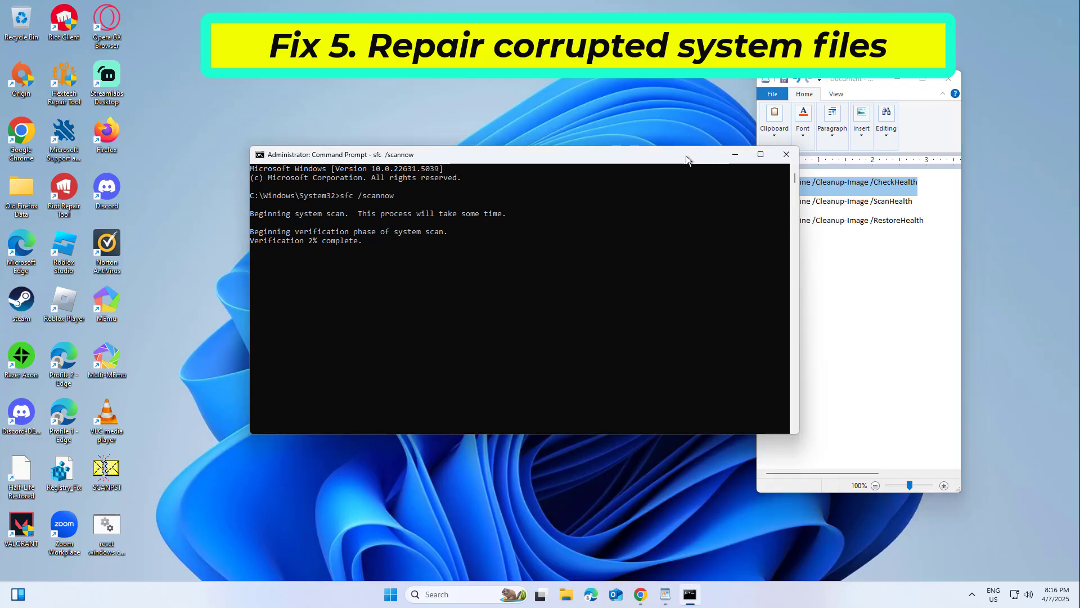
pyautogui.rightClick(686, 156)
pyautogui.click(733, 243)
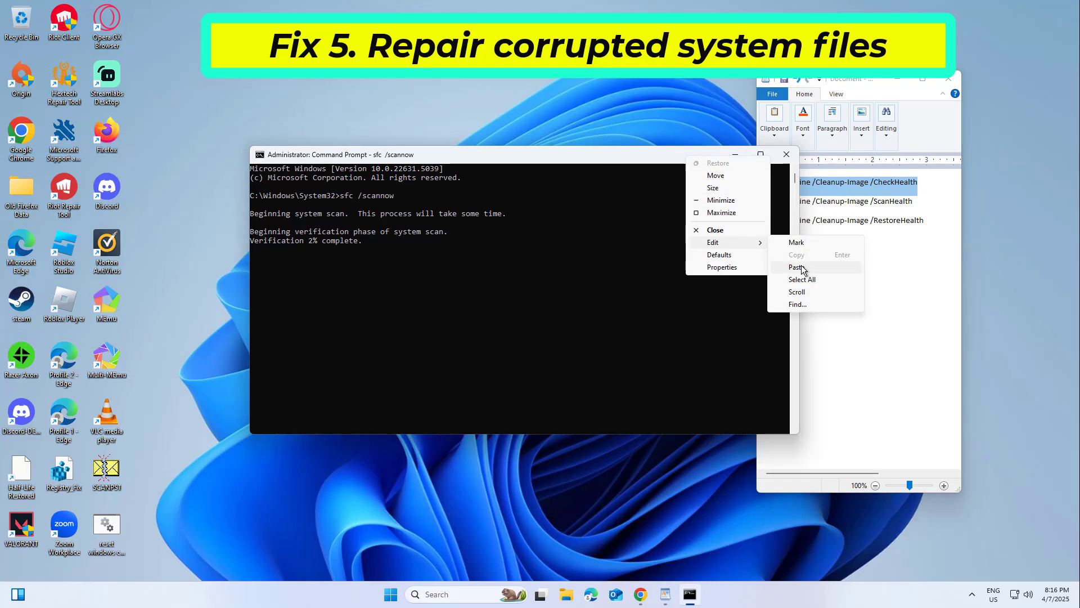